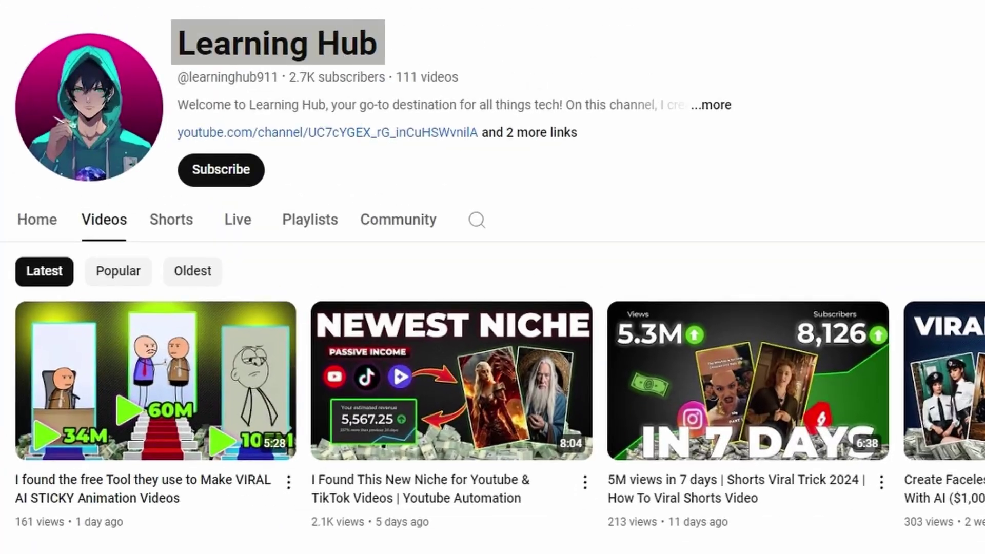
# Scroll through the latest uploads on the YouTube channel's Videos tab.
pyautogui.scroll(-5, 493, 308)
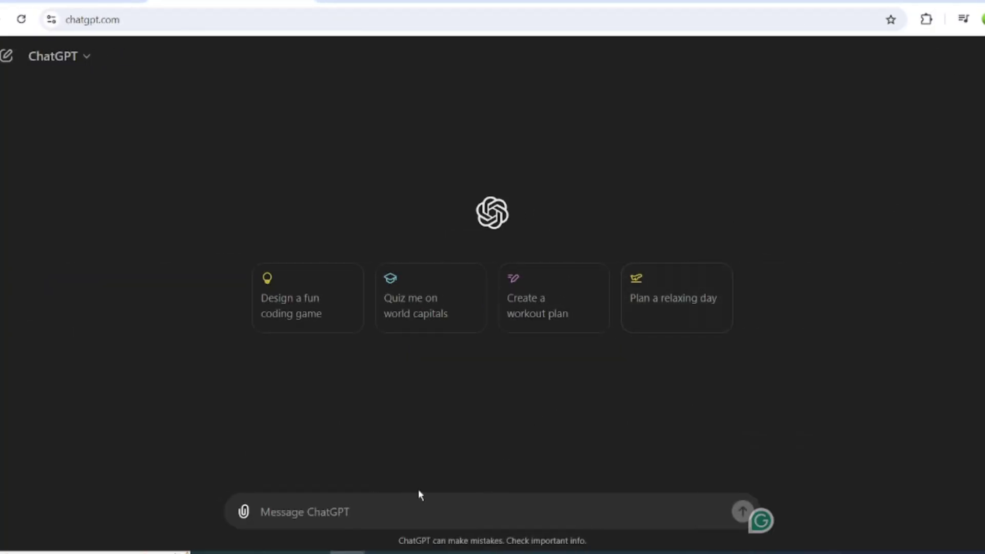
# Paste the prompt asking for 20 crazy country-fact video topic ideas and send it to ChatGPT.
pyautogui.write("Give me 20 video topic ideas for a YouTube channel. in this channel we talk about different countries, and the unique and crazy facts about each countries, Make these topics unique and creative, it should be able to grab the viewer's attention.")
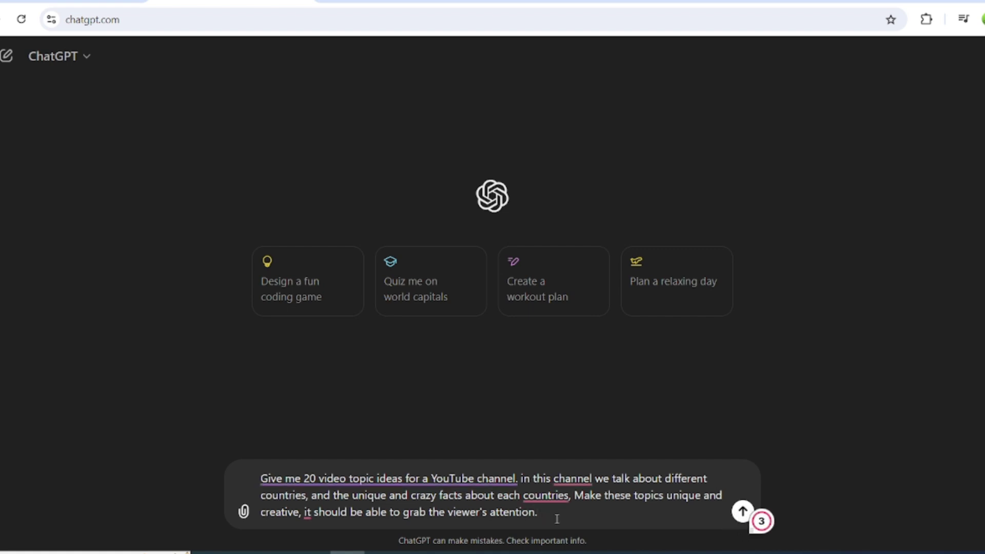
pyautogui.press('Return')
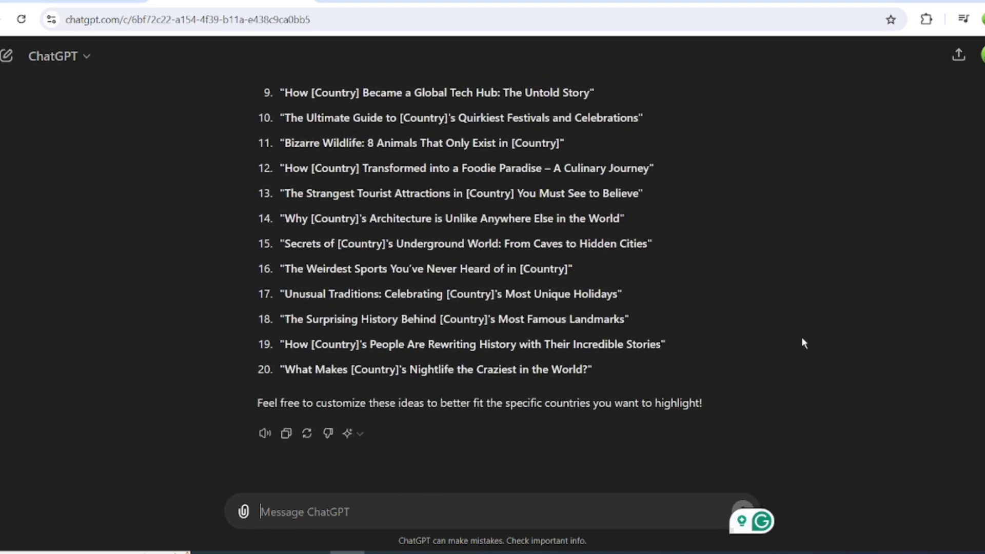
pyautogui.scroll(5, 803, 339)
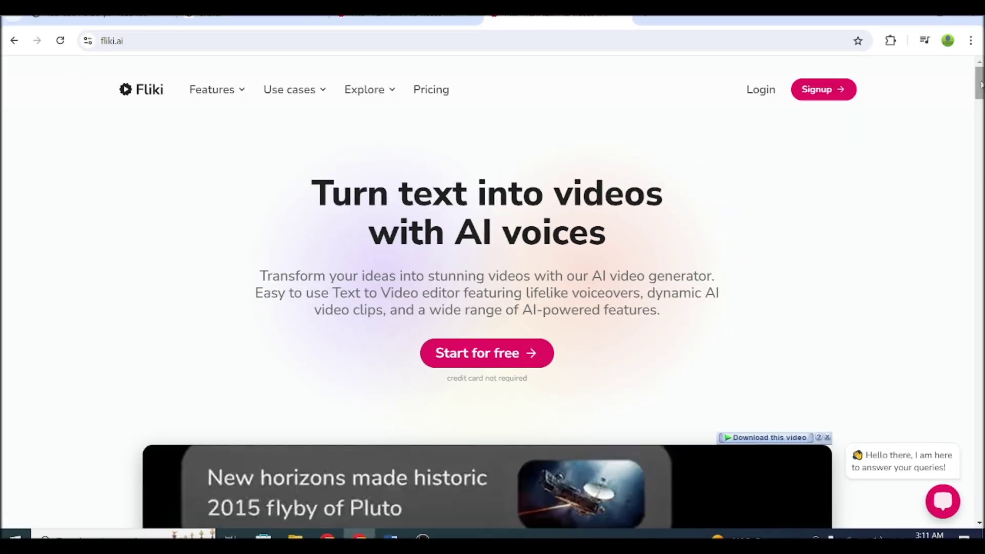
# Scroll down the fliki.ai homepage and reach the app's empty Files page.
pyautogui.scroll(-1, 980, 84)
pyautogui.moveTo(981, 85); pyautogui.dragTo(982, 227)
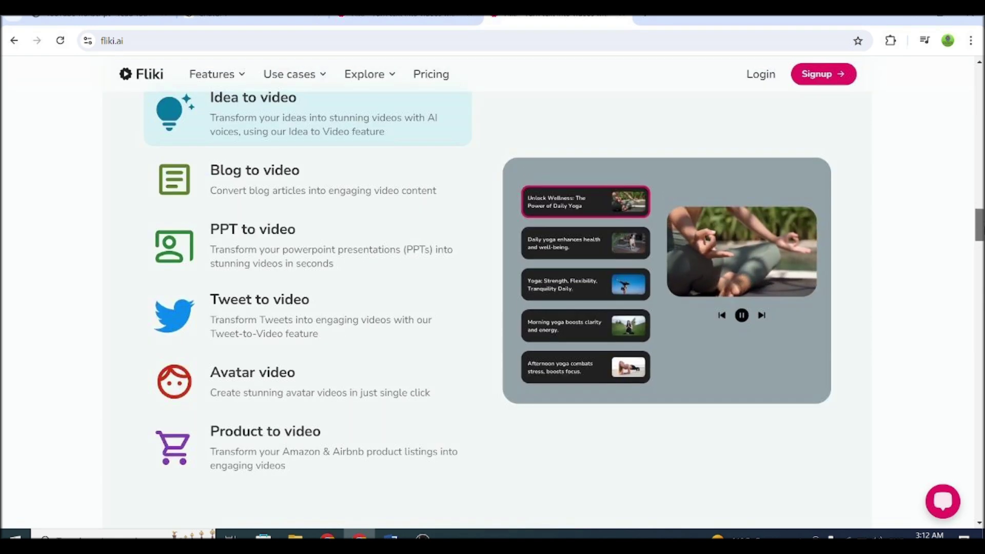
pyautogui.moveTo(983, 226); pyautogui.dragTo(982, 325)
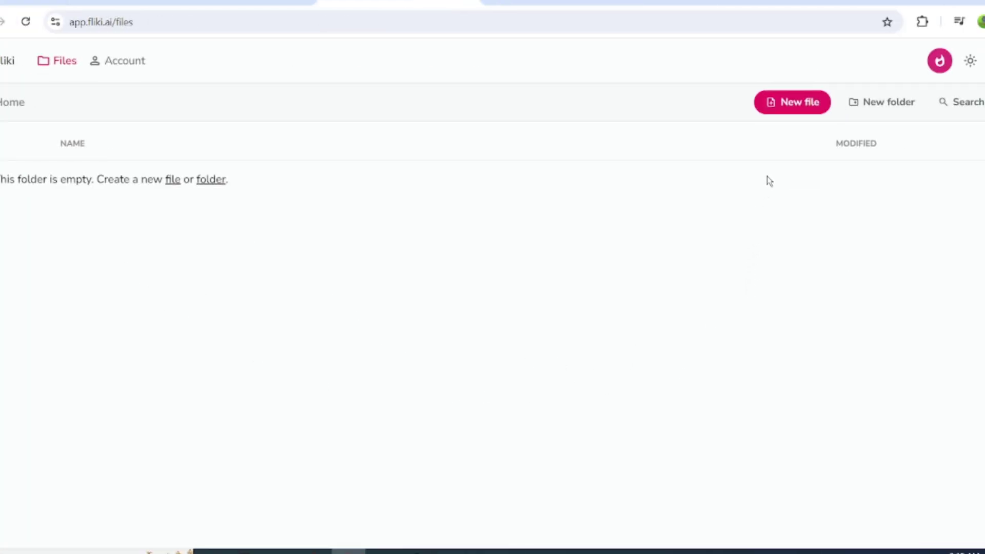
# Create a new file 'Barcelona' in English, Landscape (16:9), starting from Idea (prompt).
pyautogui.click(790, 104)
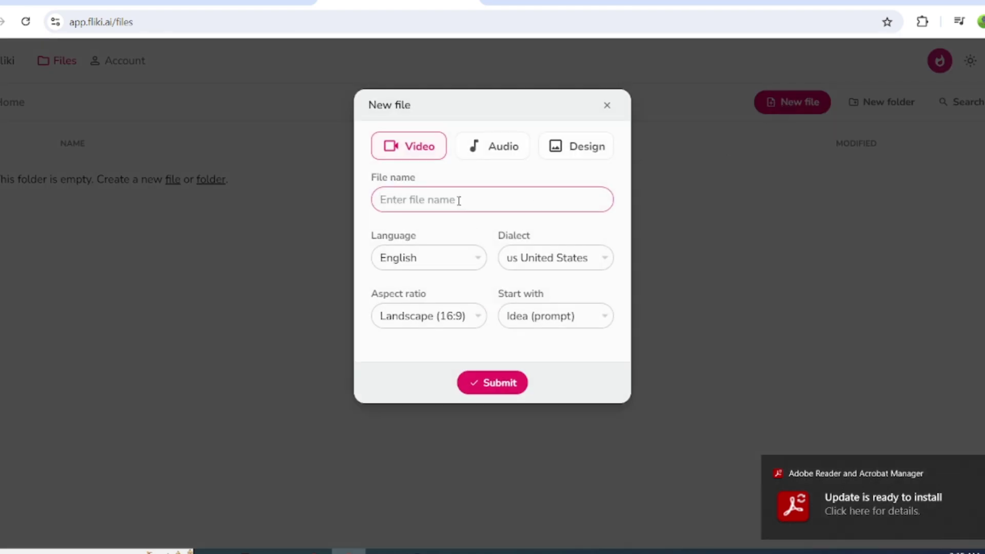
pyautogui.write('Barceona')
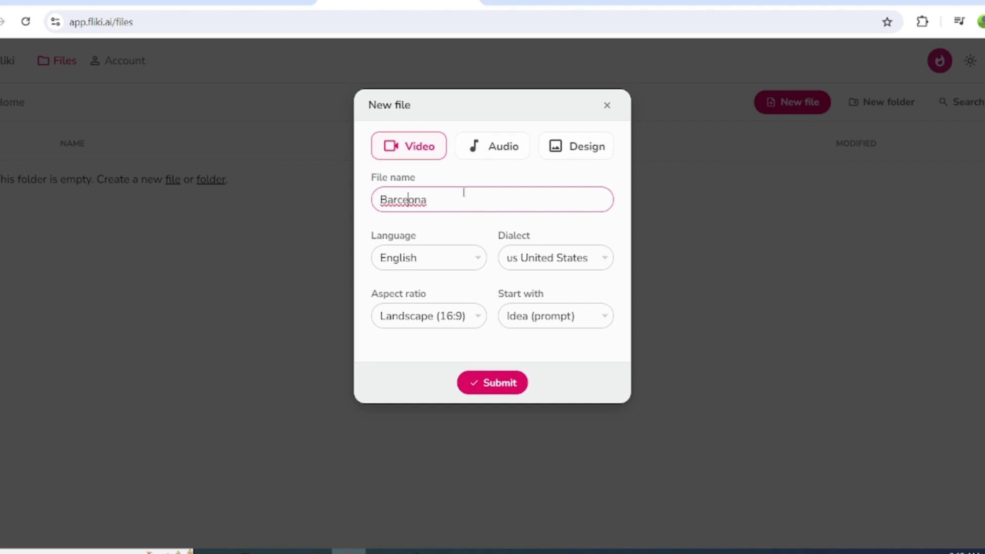
pyautogui.write('ll')
pyautogui.click(460, 264)
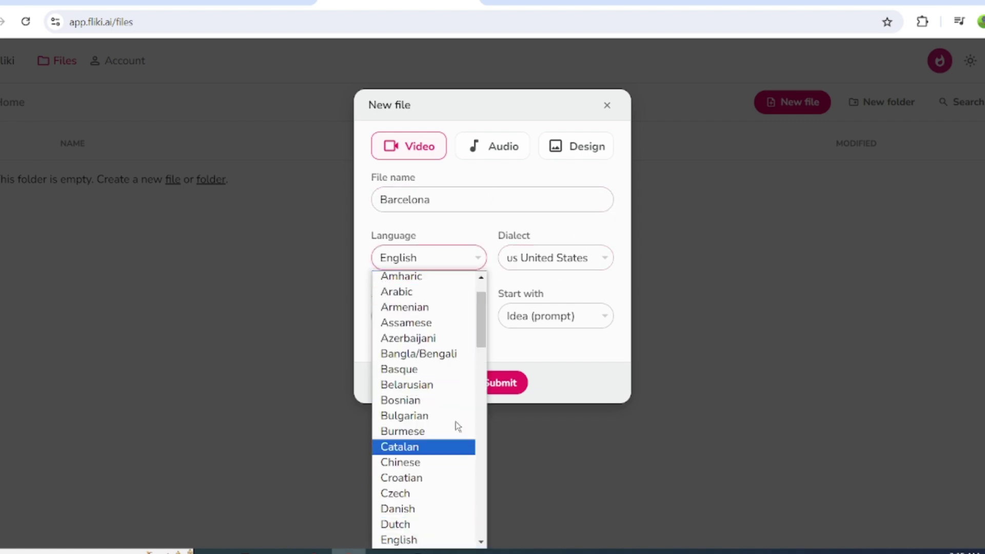
pyautogui.click(419, 541)
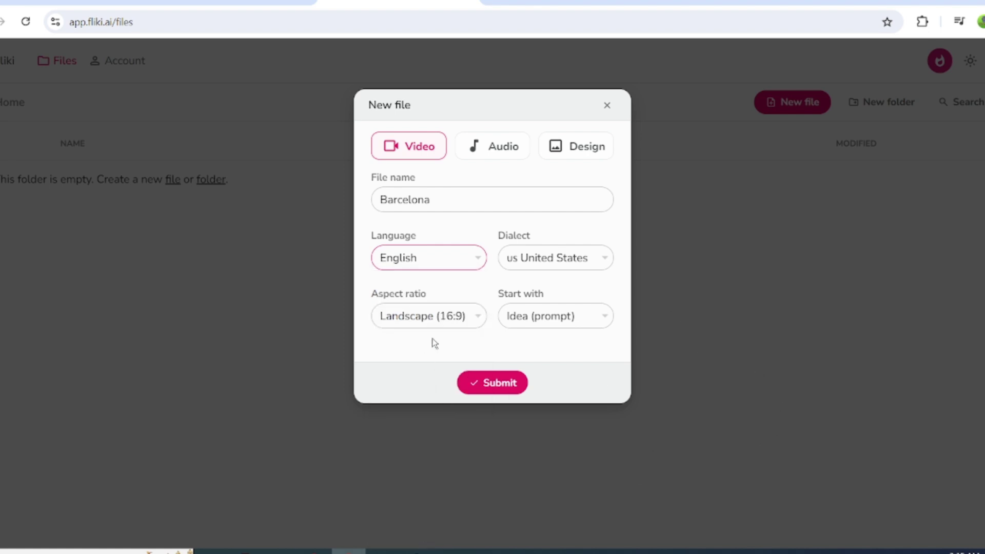
pyautogui.click(463, 317)
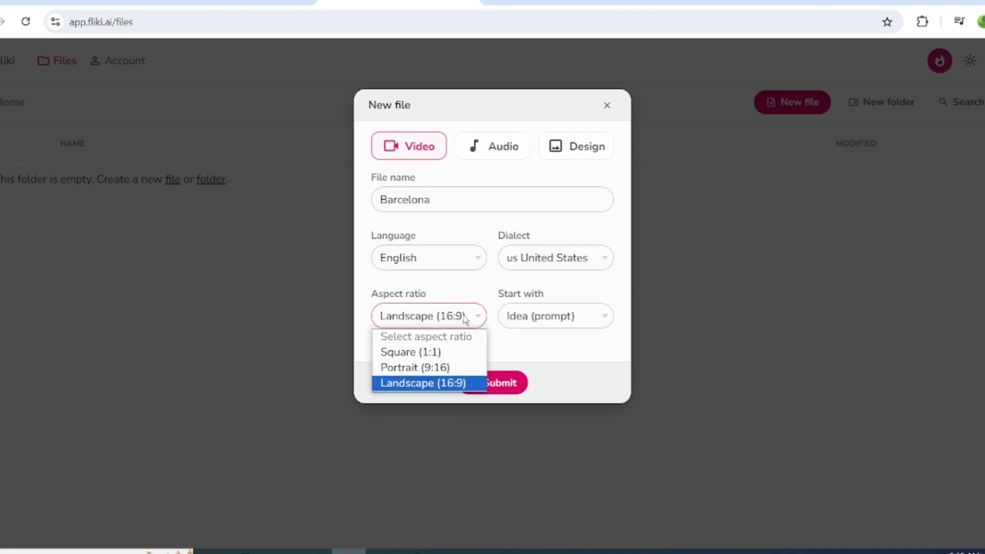
pyautogui.click(418, 384)
pyautogui.click(583, 316)
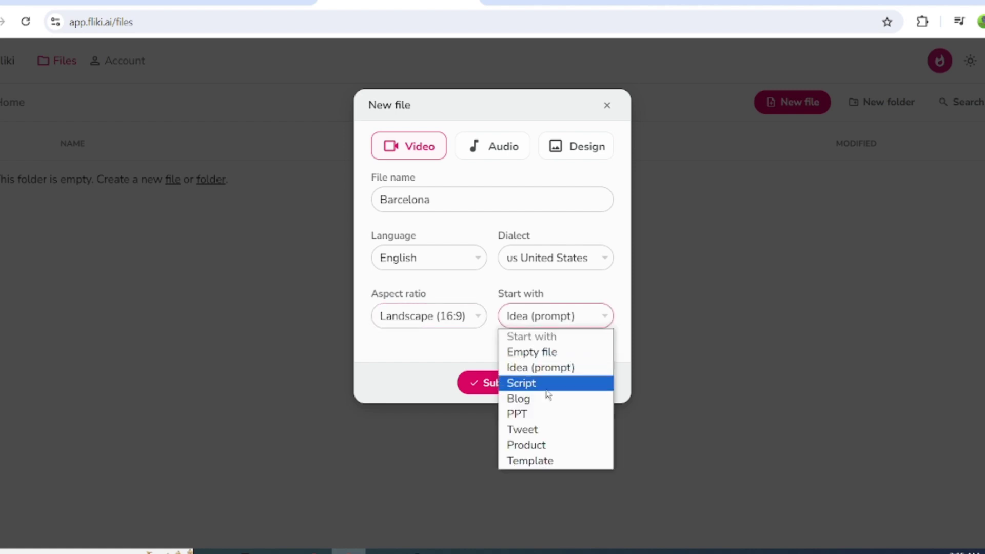
pyautogui.click(542, 368)
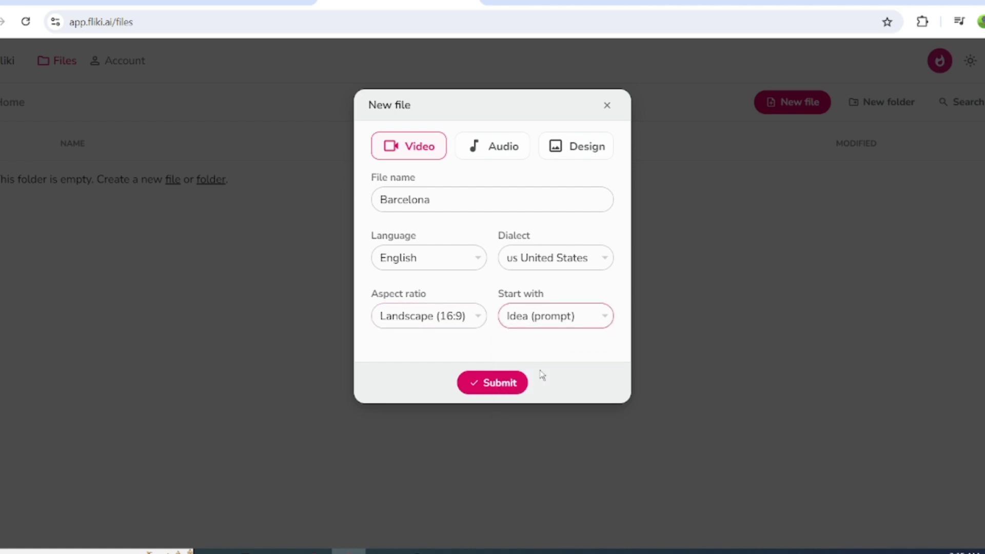
pyautogui.click(490, 386)
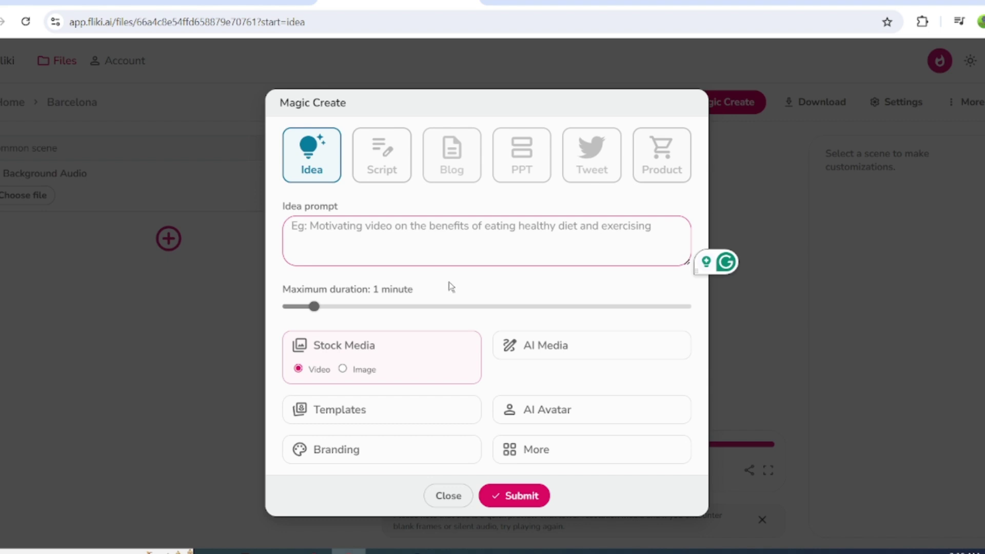
# Paste the Barcelona idea prompt, set a 3-minute maximum duration, and use Cinematic AI images.
pyautogui.write("Cultural Shockers: 10 Things You Didn't Know About Barcelona, The Strangest Tourist Attractions, What Makes Barcelona's Nightlife the Craziest in the World? Make a Unique and interesting Video on this Topic")
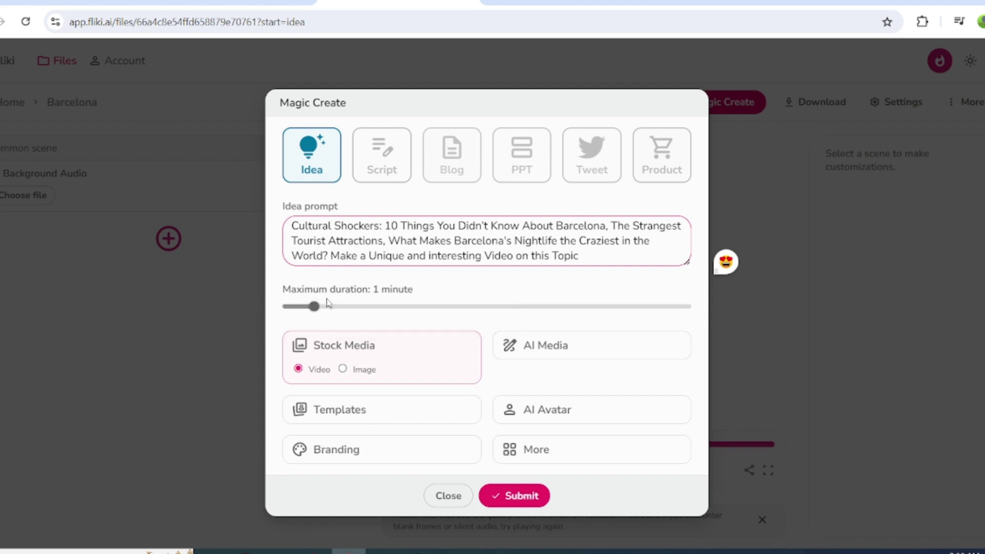
pyautogui.moveTo(312, 308); pyautogui.dragTo(373, 311)
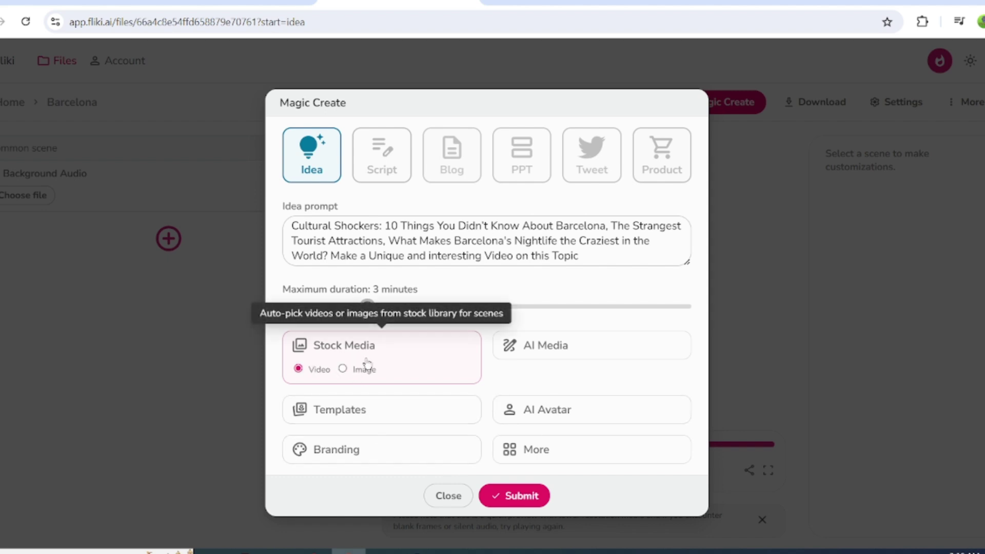
pyautogui.click(568, 352)
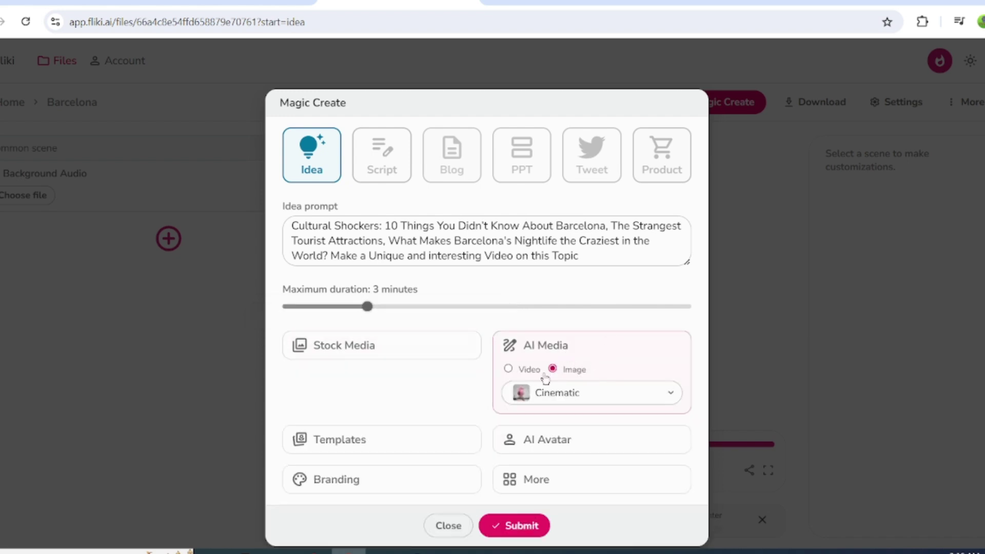
pyautogui.click(509, 369)
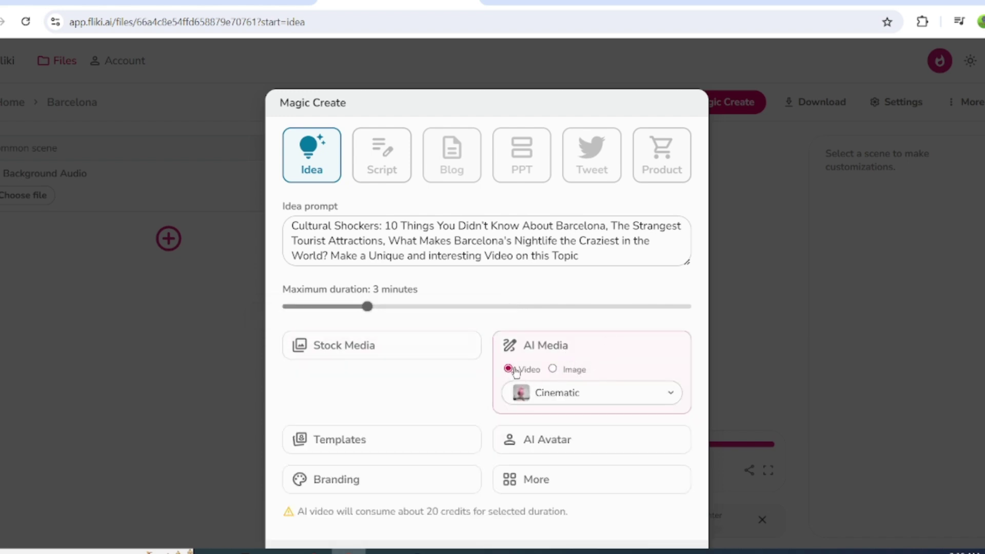
pyautogui.click(554, 370)
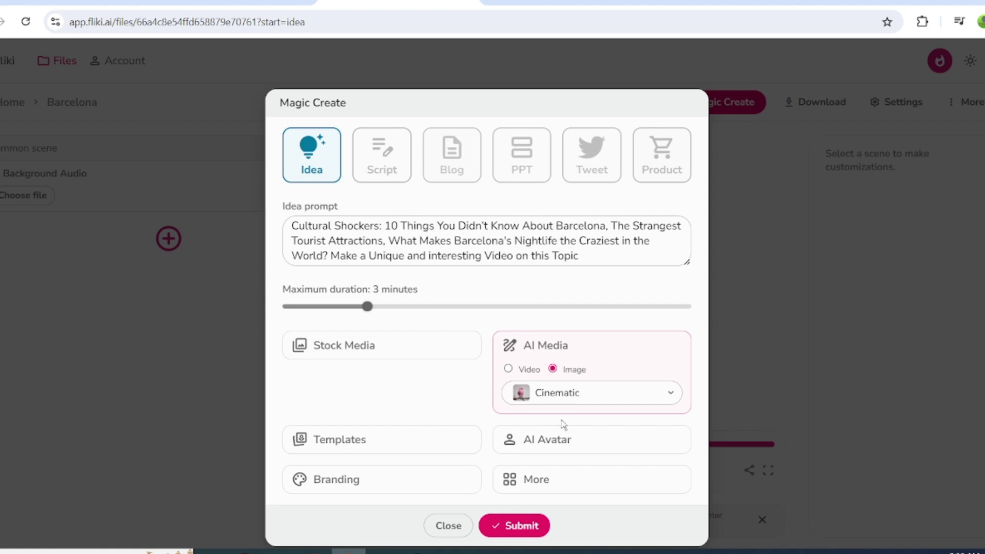
pyautogui.click(633, 395)
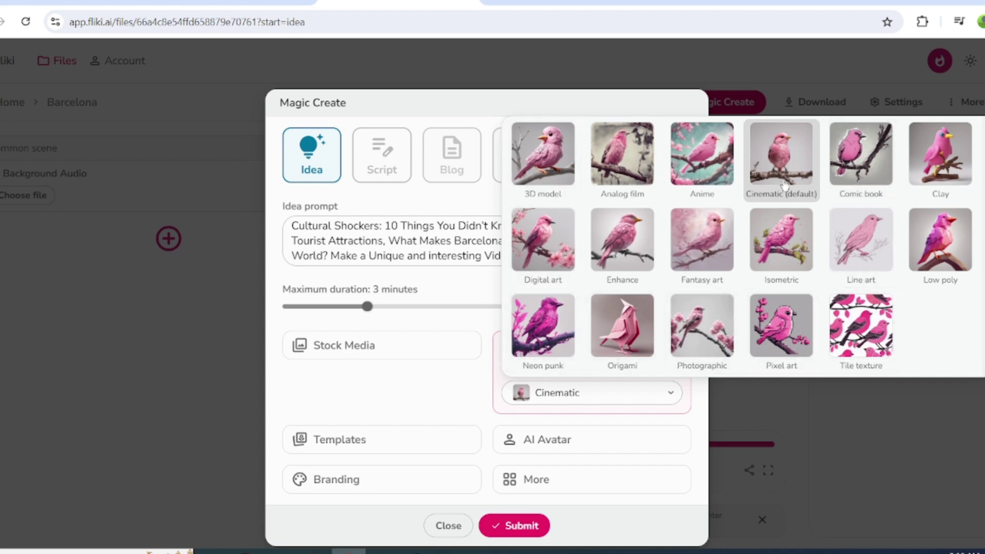
pyautogui.click(783, 163)
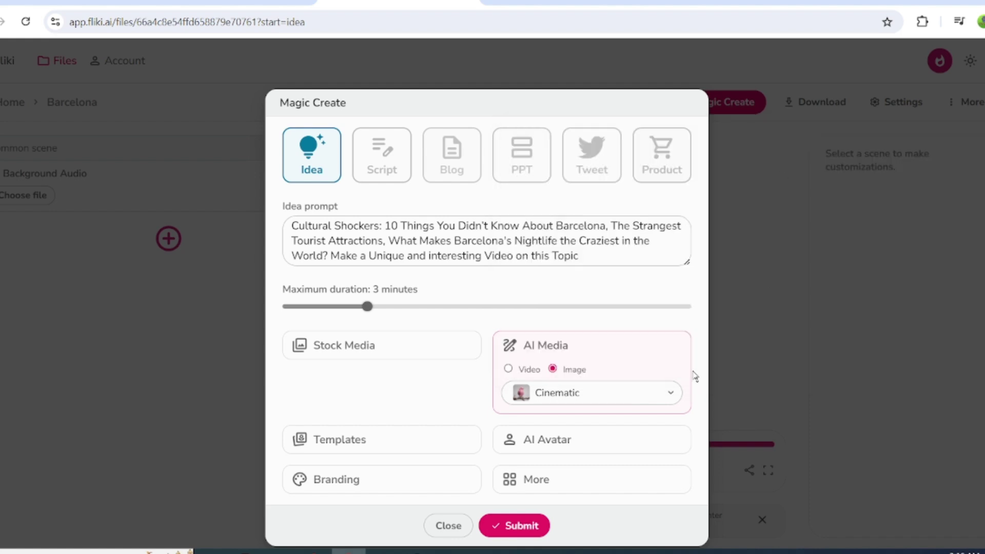
pyautogui.click(446, 439)
# Apply the Heroic (landscape) template and the red-blazer stock avatar, then generate the video.
pyautogui.click(446, 389)
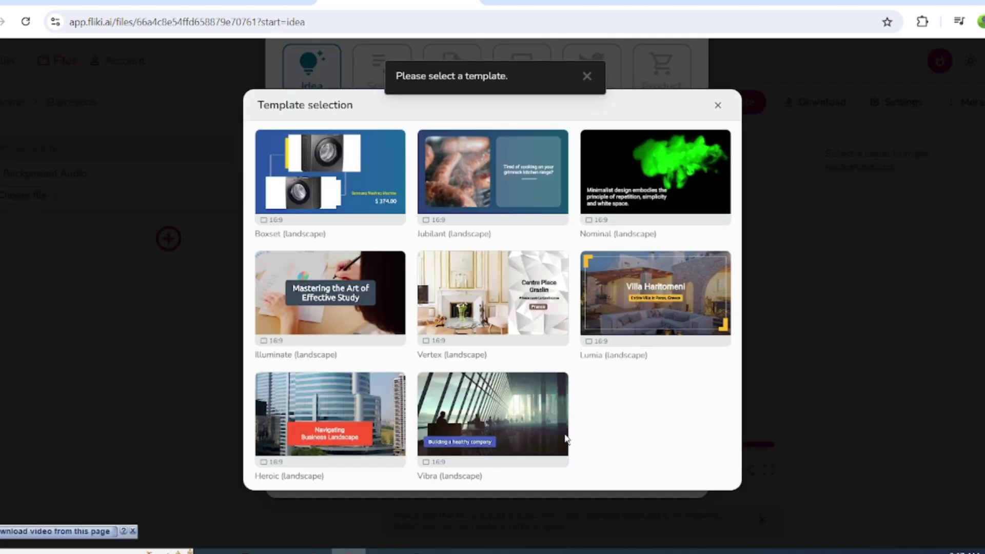
pyautogui.click(330, 414)
pyautogui.click(516, 386)
pyautogui.click(516, 386)
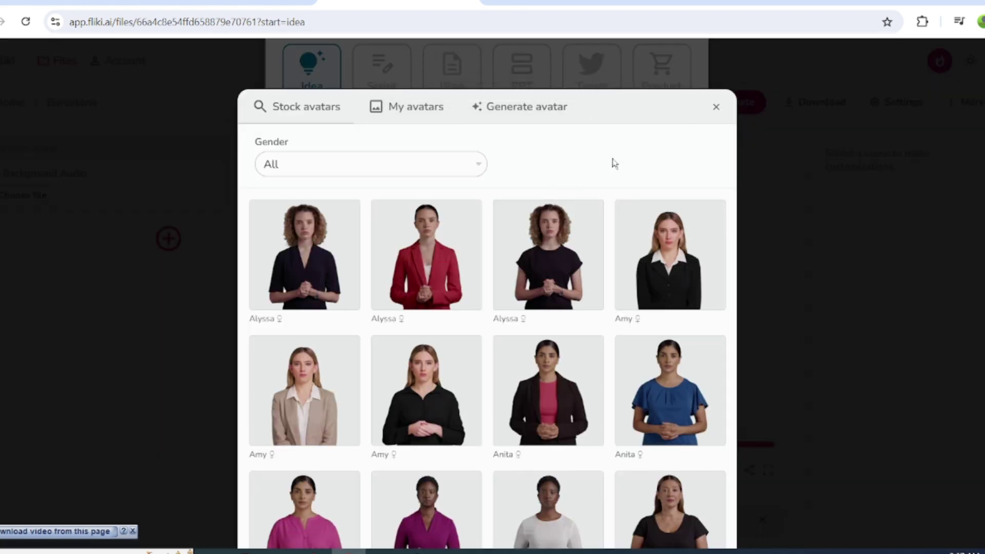
pyautogui.scroll(-1, 700, 241)
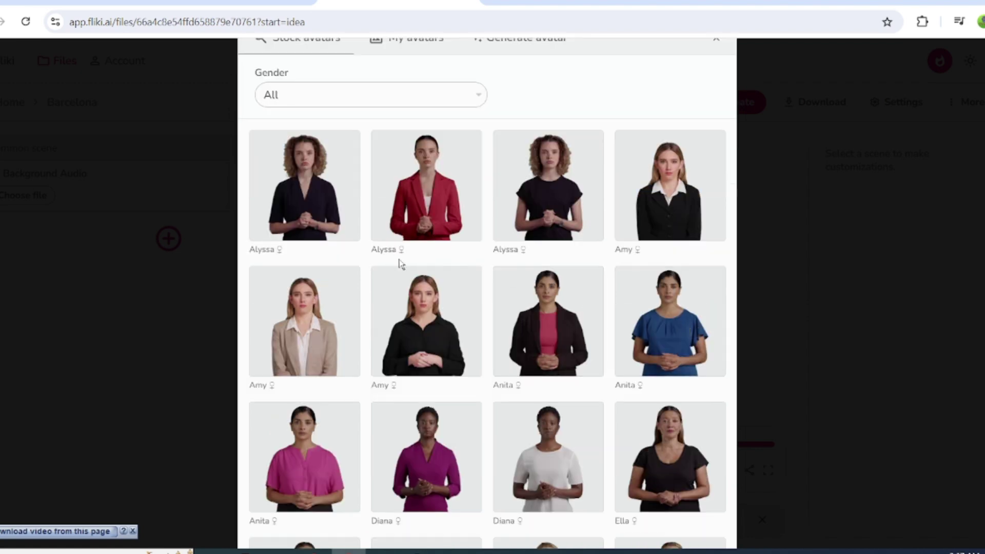
pyautogui.click(415, 194)
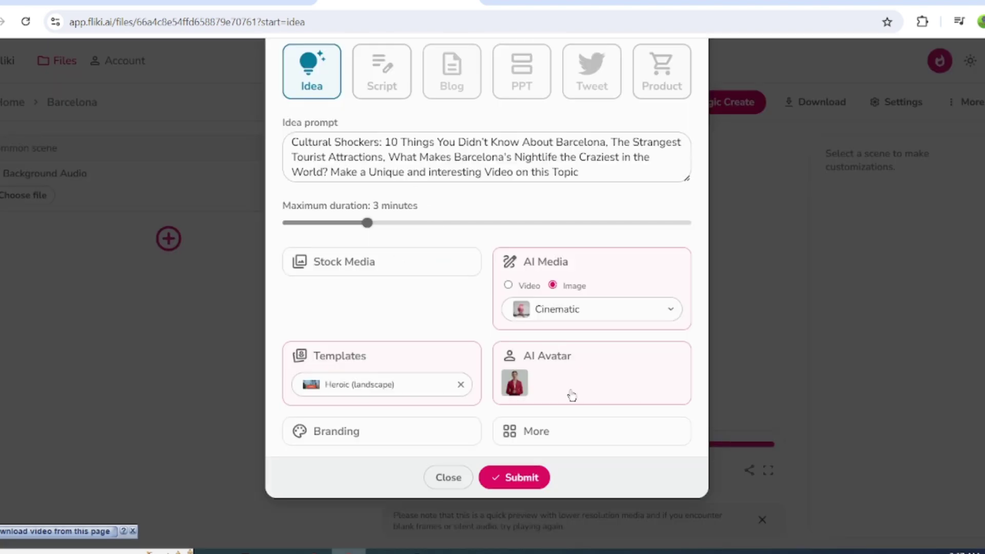
pyautogui.click(517, 479)
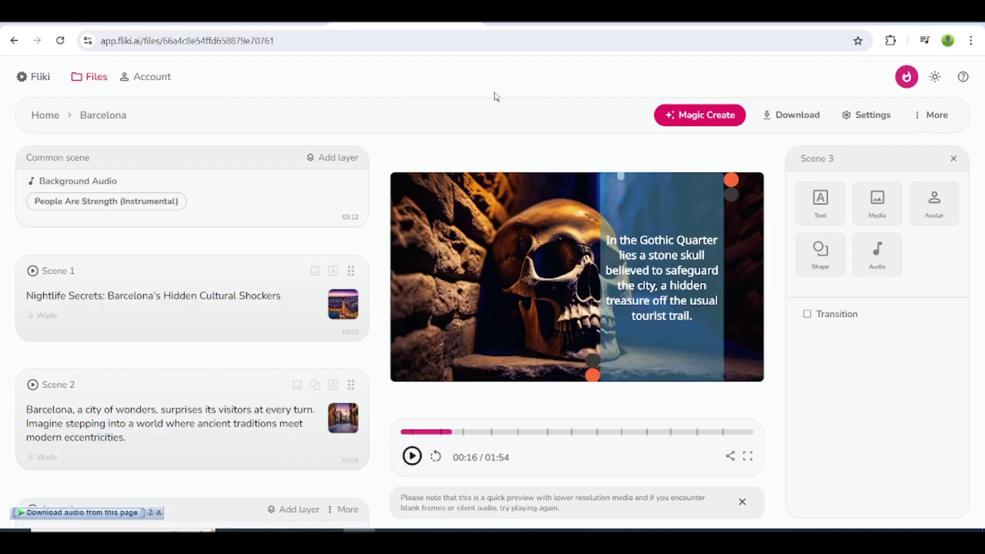
# Browse the Background Audio stock music library and close it without changing the track.
pyautogui.click(101, 202)
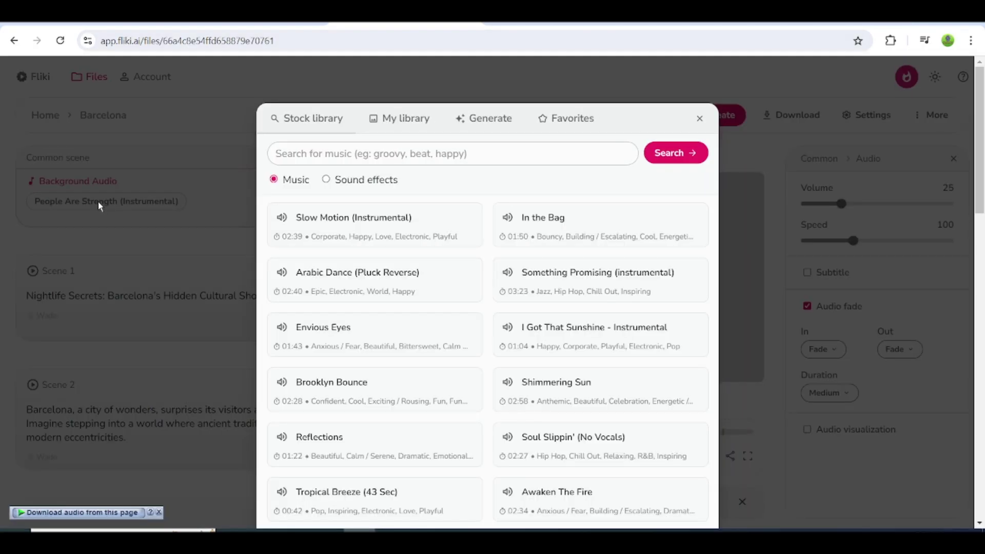
pyautogui.scroll(-5, 433, 275)
pyautogui.scroll(4, 436, 286)
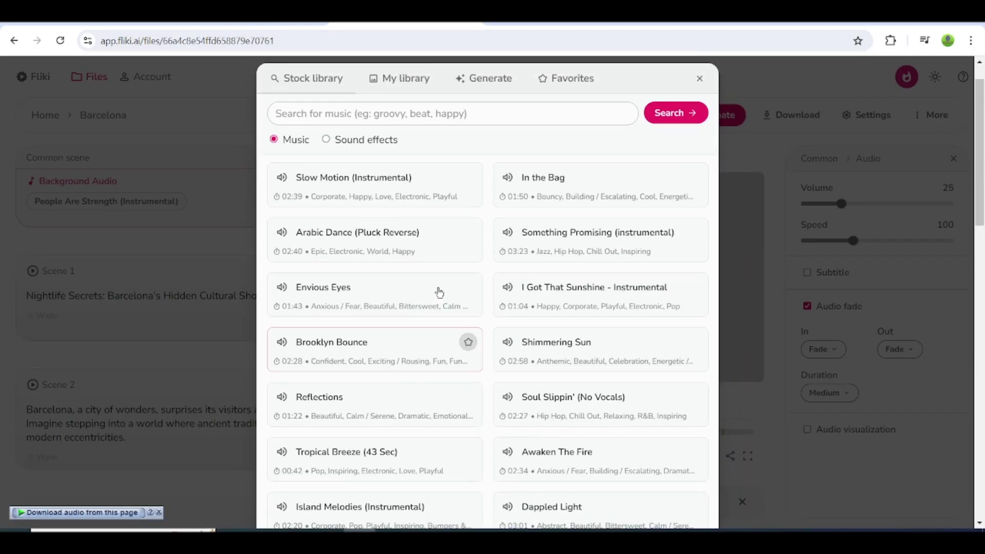
pyautogui.click(699, 119)
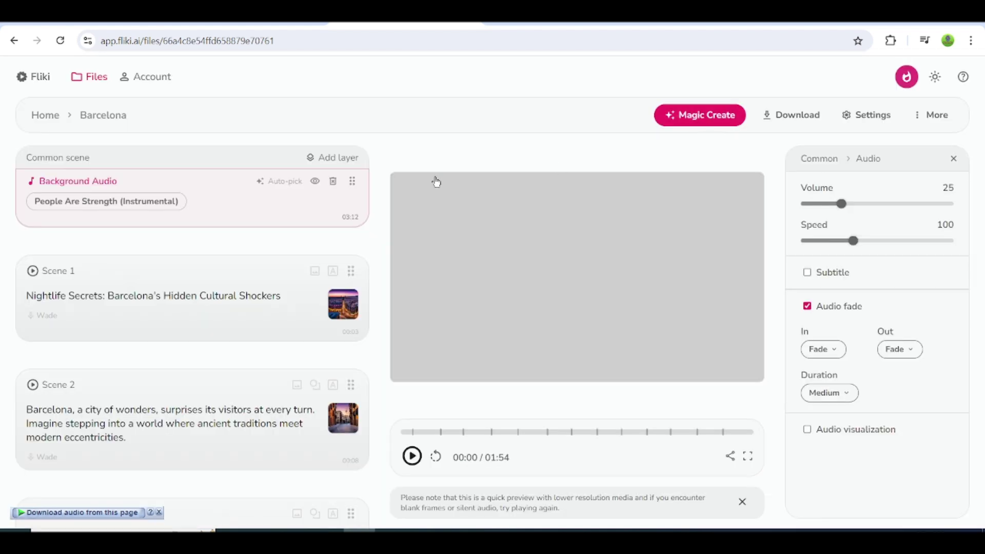
# Expand Scene 1, keep its current voice, and trim the end of its narration text.
pyautogui.click(117, 281)
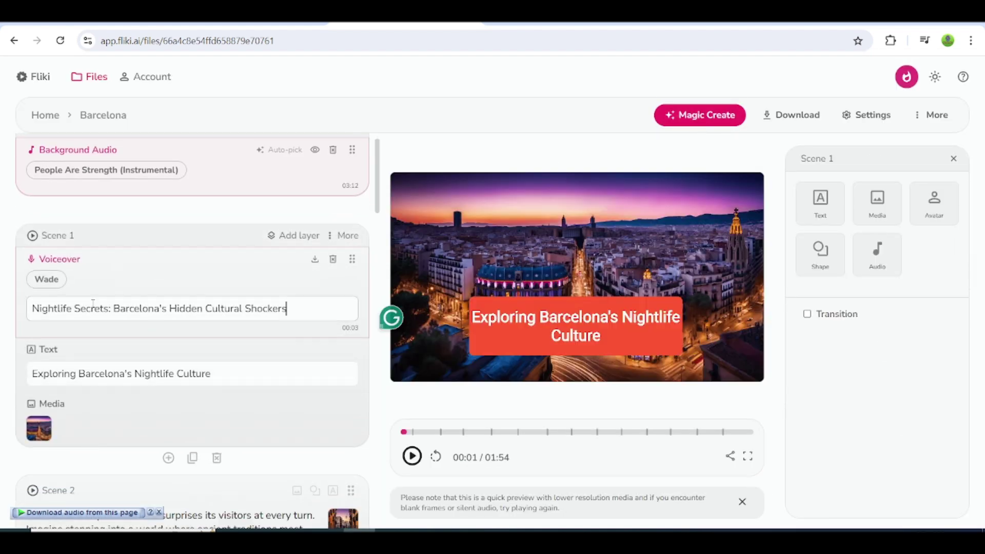
pyautogui.click(41, 281)
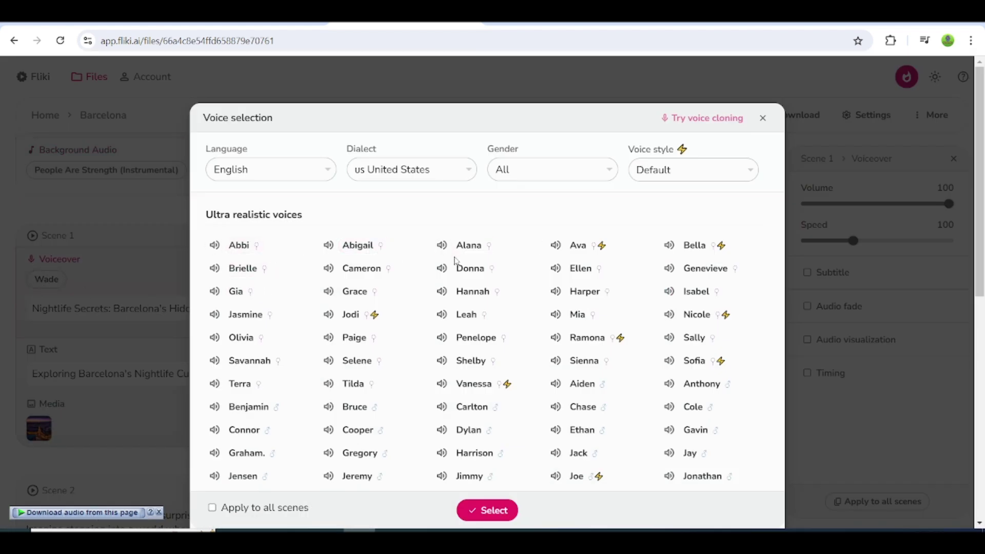
pyautogui.scroll(-9, 418, 312)
pyautogui.scroll(9, 483, 374)
pyautogui.click(763, 118)
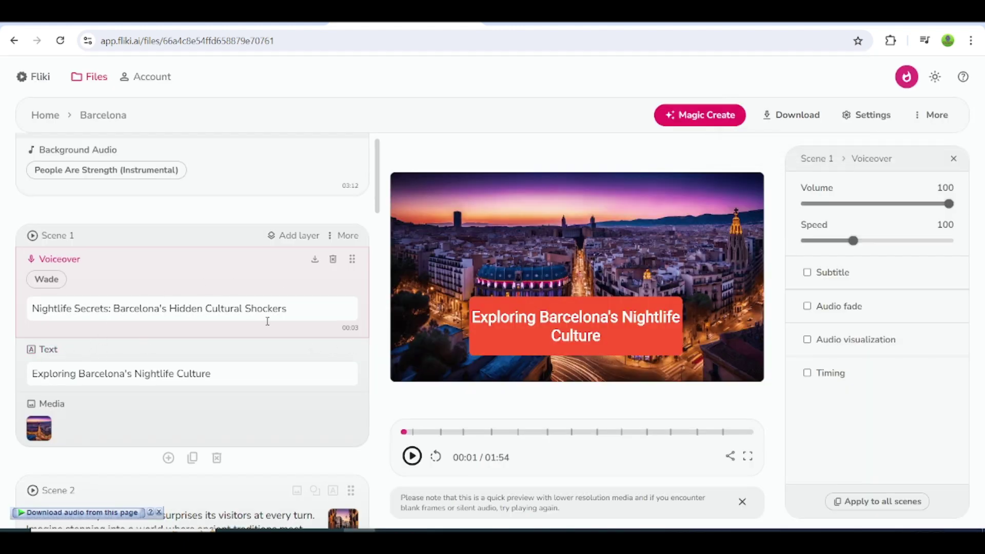
pyautogui.click(303, 309)
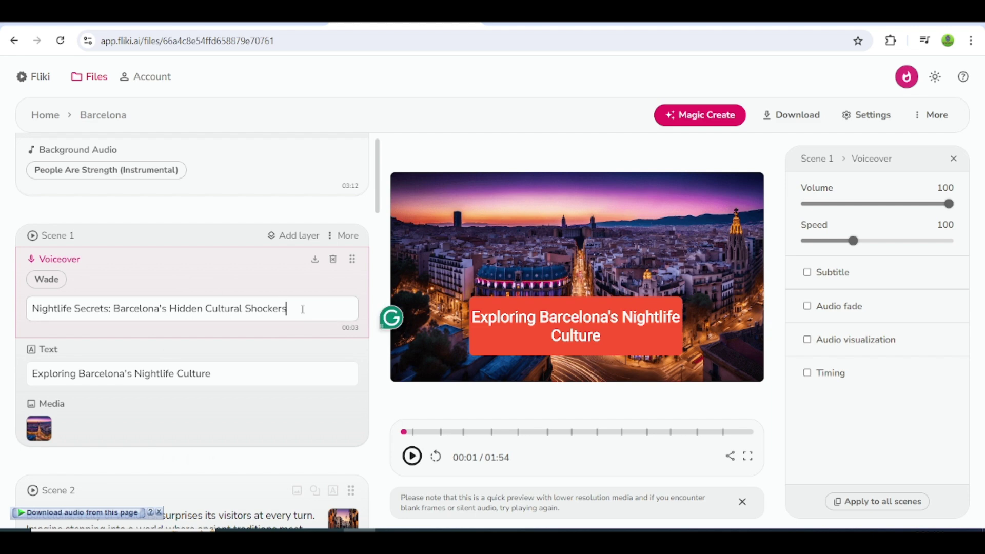
pyautogui.press('BackSpace')
pyautogui.press('BackSpace')
pyautogui.press('BackSpace')
pyautogui.press('BackSpace')
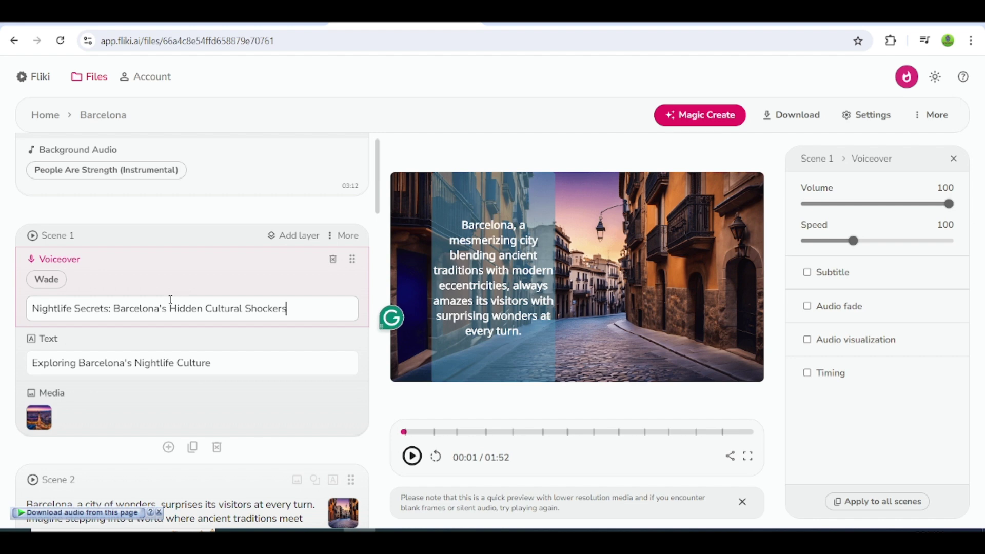
# Replace Scene 1's image with the aerial Barcelona and Parc de Montjuïc stock clip.
pyautogui.click(39, 410)
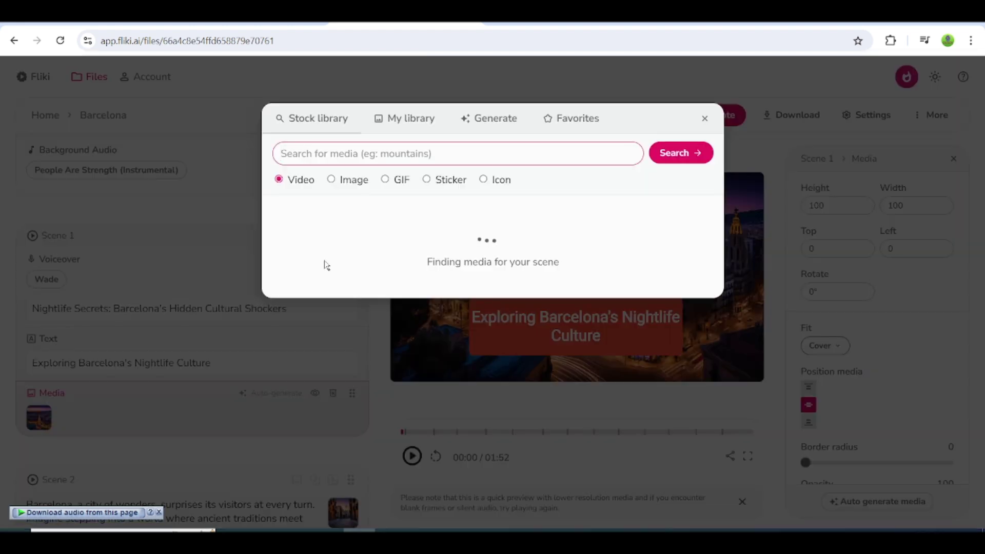
pyautogui.scroll(-5, 315, 343)
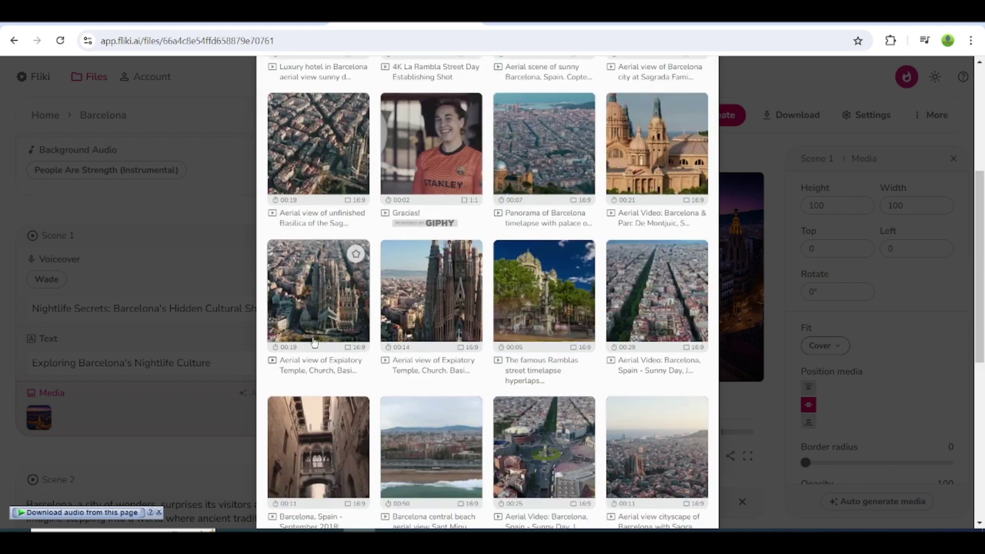
pyautogui.scroll(-5, 543, 396)
pyautogui.scroll(10, 331, 281)
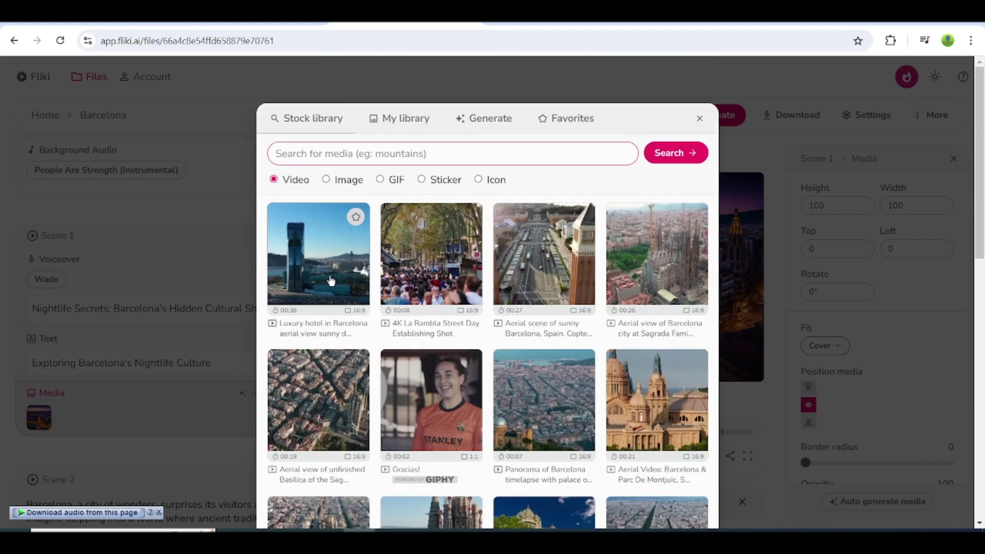
pyautogui.click(658, 391)
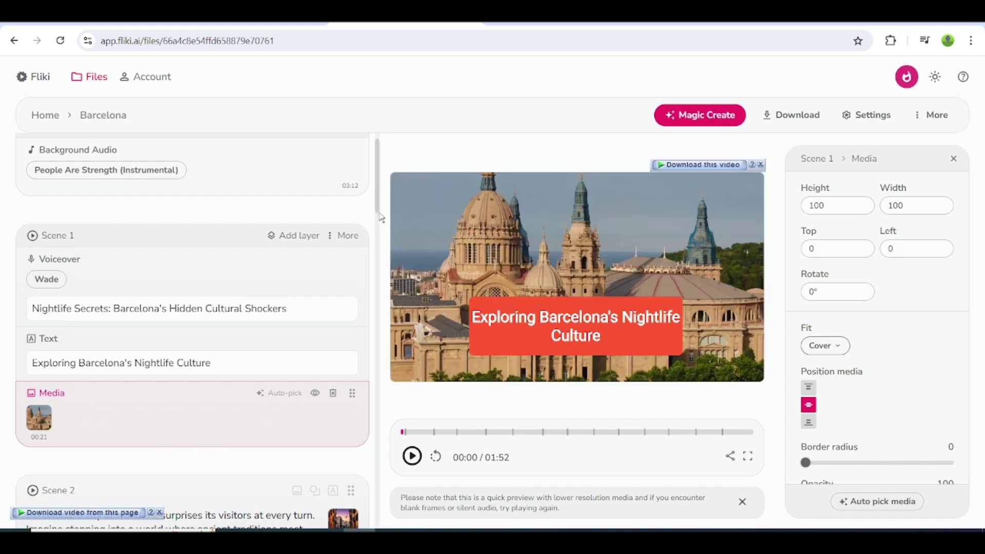
# Review Scene 1's title text properties and bring up the video Download dialog.
pyautogui.scroll(-3, 878, 359)
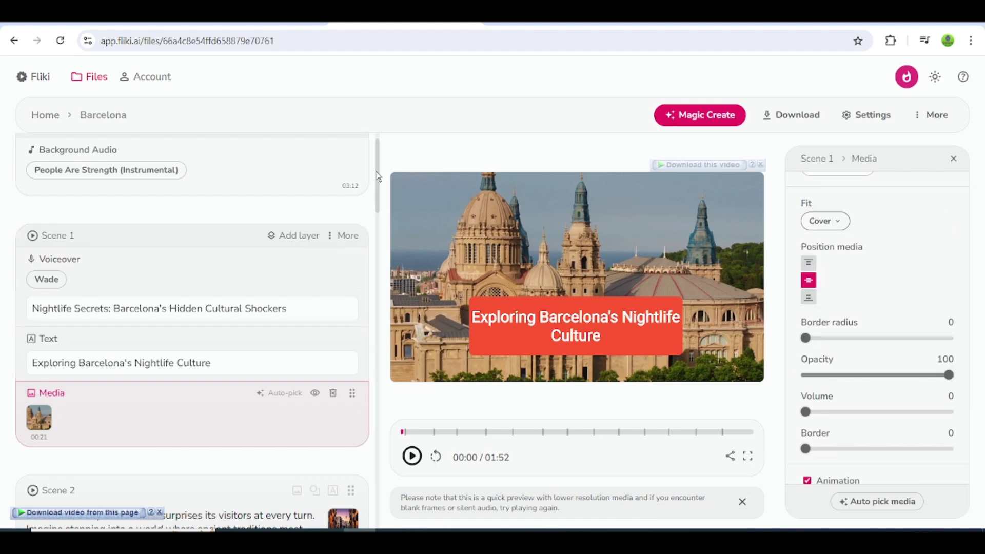
pyautogui.scroll(1, 379, 176)
pyautogui.click(229, 393)
pyautogui.moveTo(968, 202); pyautogui.dragTo(983, 342)
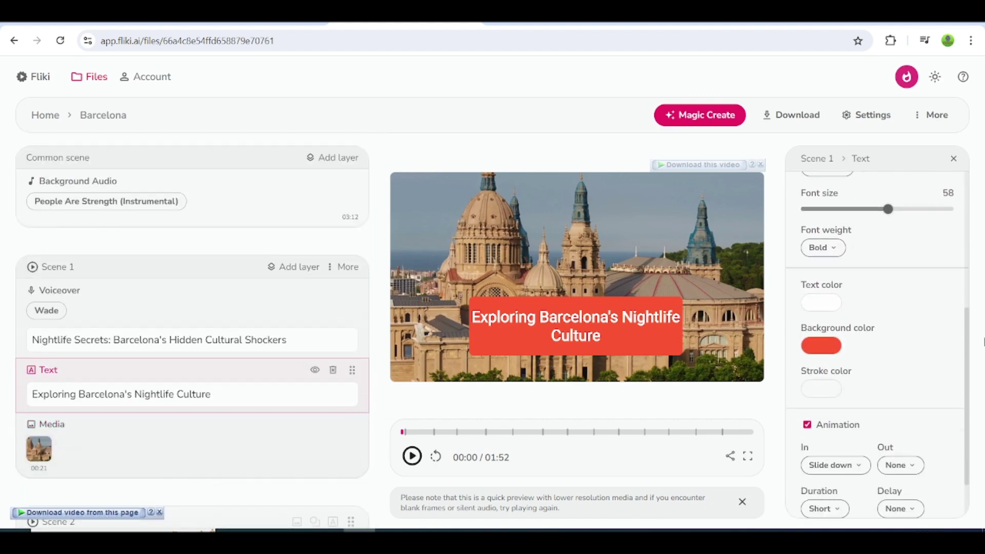
pyautogui.scroll(5, 965, 318)
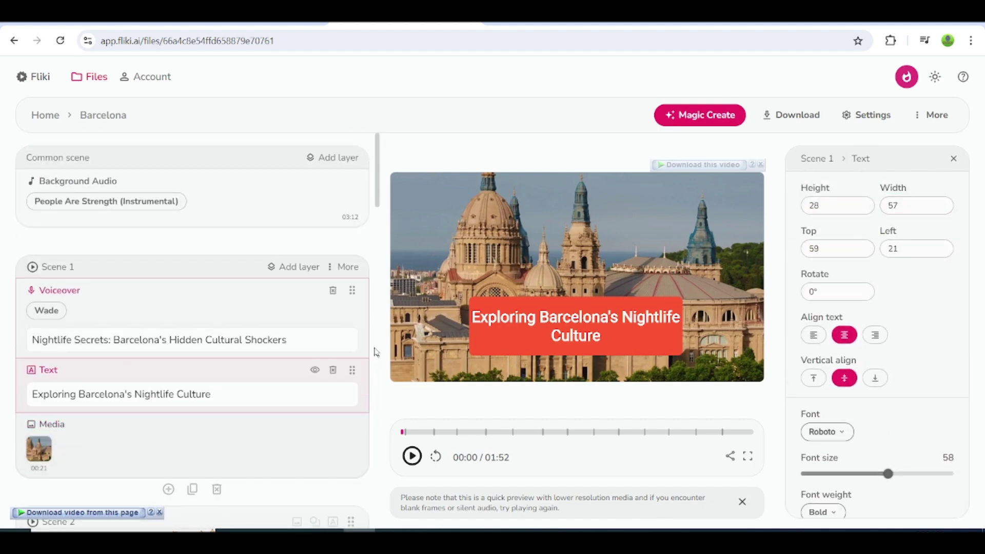
pyautogui.click(791, 114)
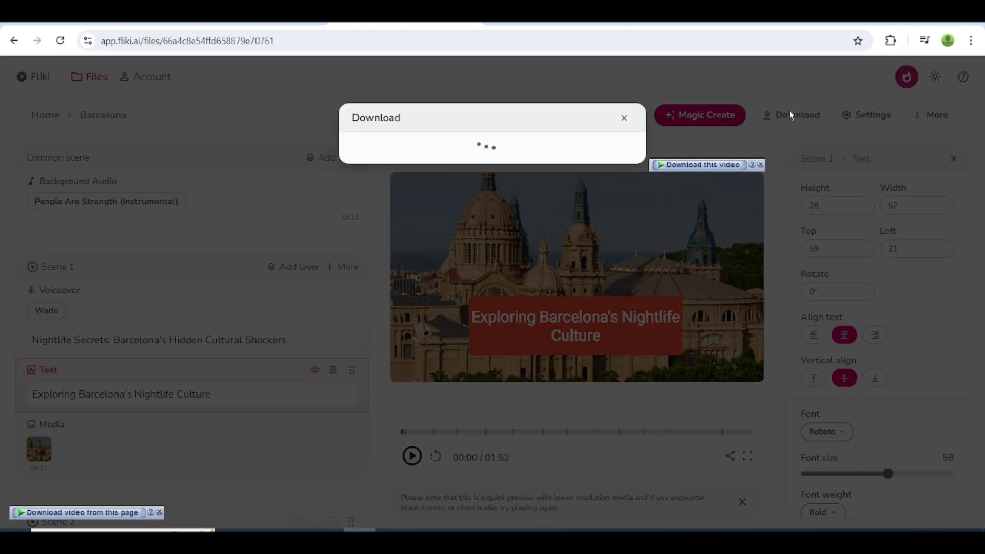